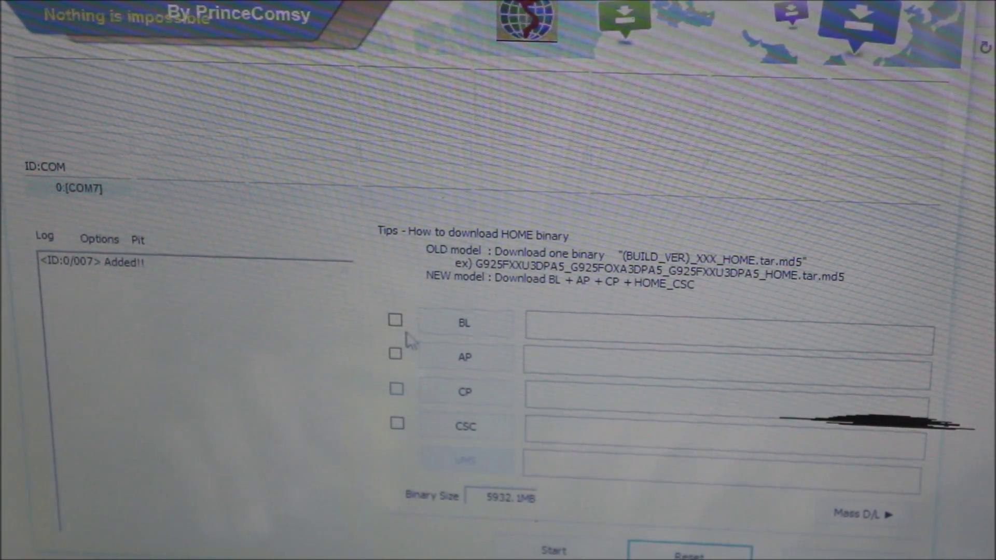
- Enable the BL, AP, CP and CSC firmware slots in Odin
click(395, 321)
click(397, 388)
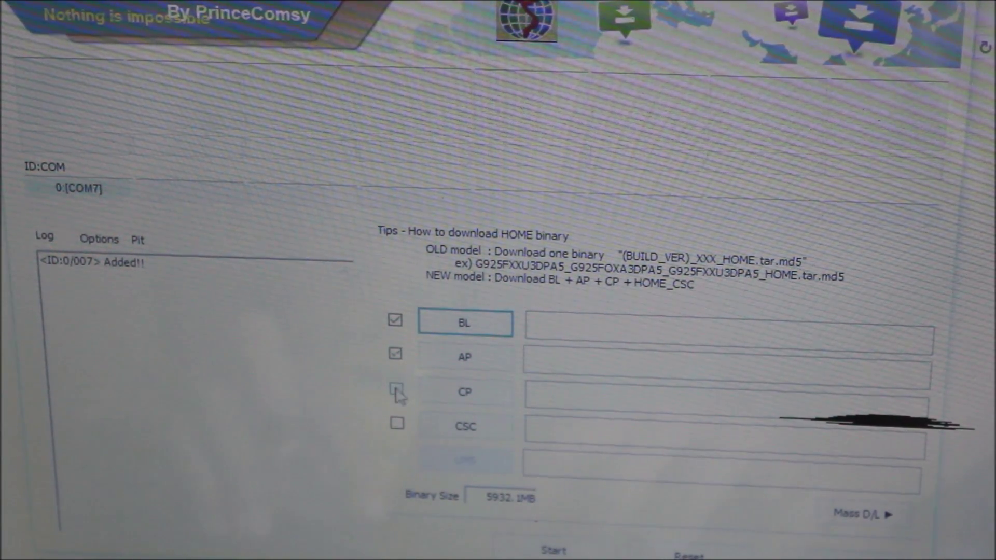
click(396, 423)
- Load the BL and AP Oreo tar files and start flashing the Galaxy S8
click(480, 329)
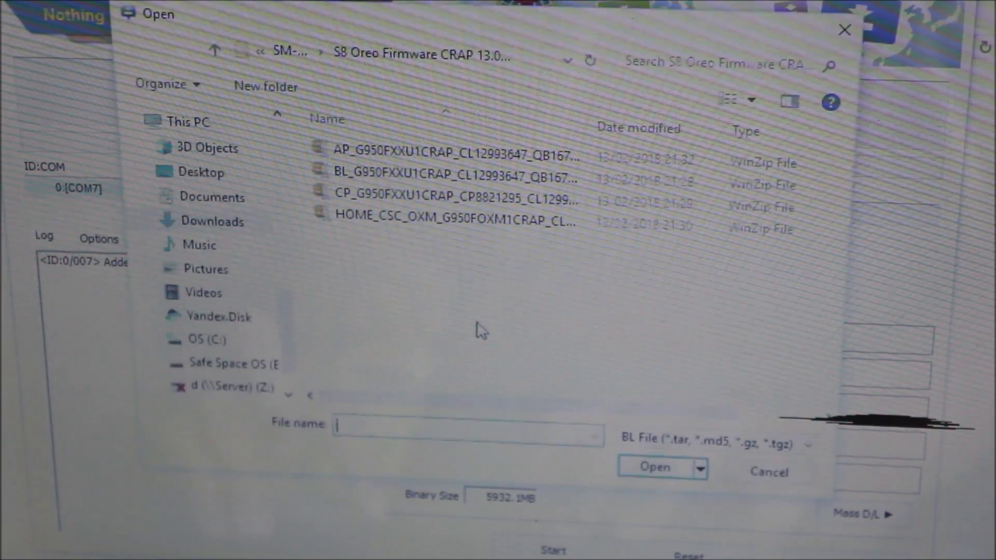
double_click(385, 178)
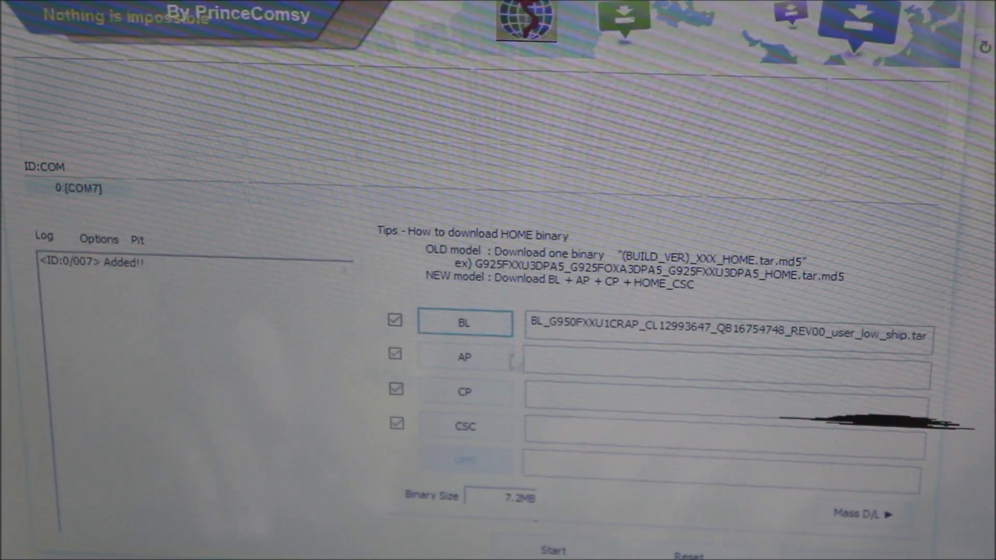
click(465, 357)
double_click(424, 147)
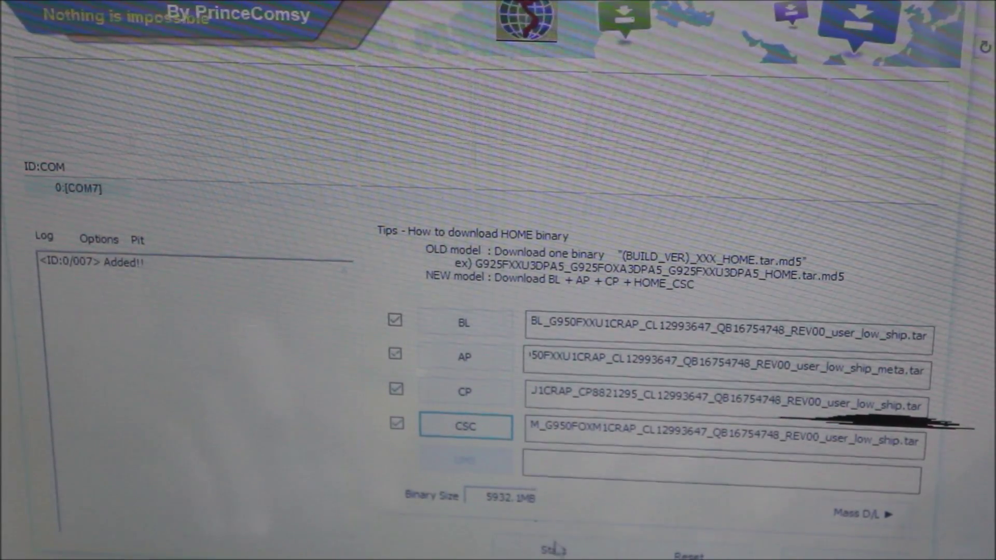
click(555, 548)
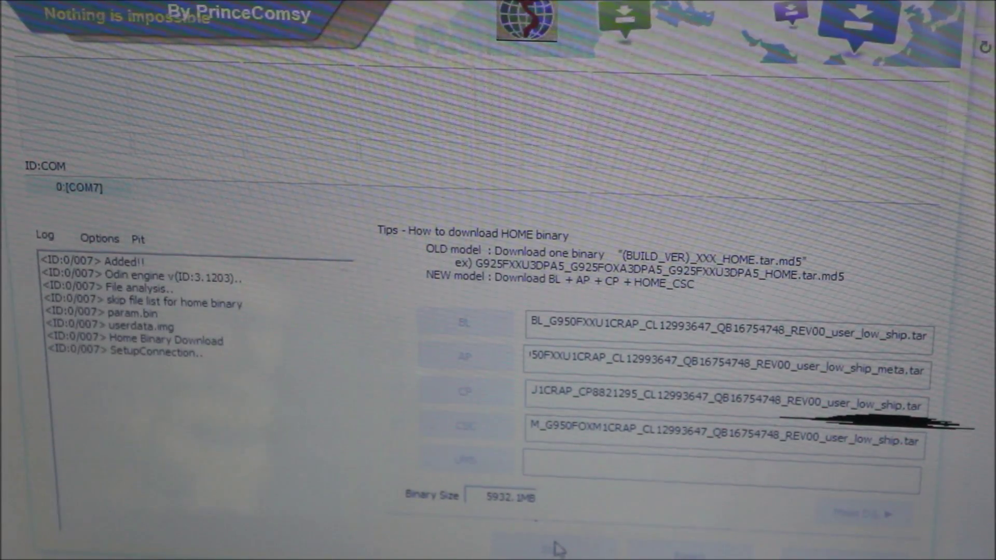